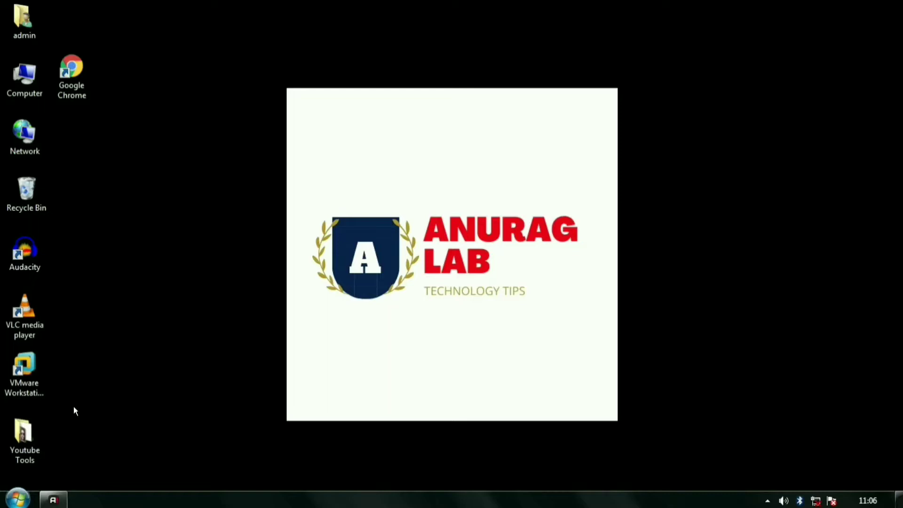
Step: Try starting Speech Recognition from Control Panel, which fails with an unsupported-language error
click(16, 498)
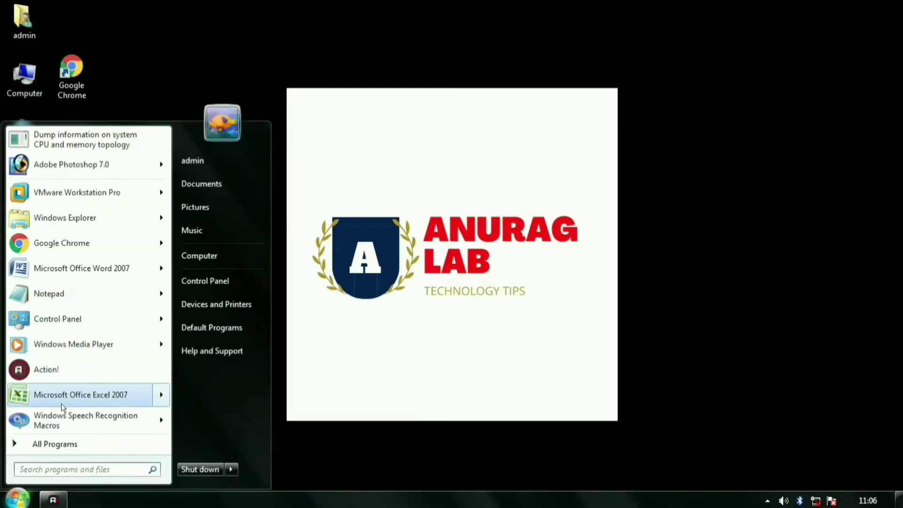
click(192, 281)
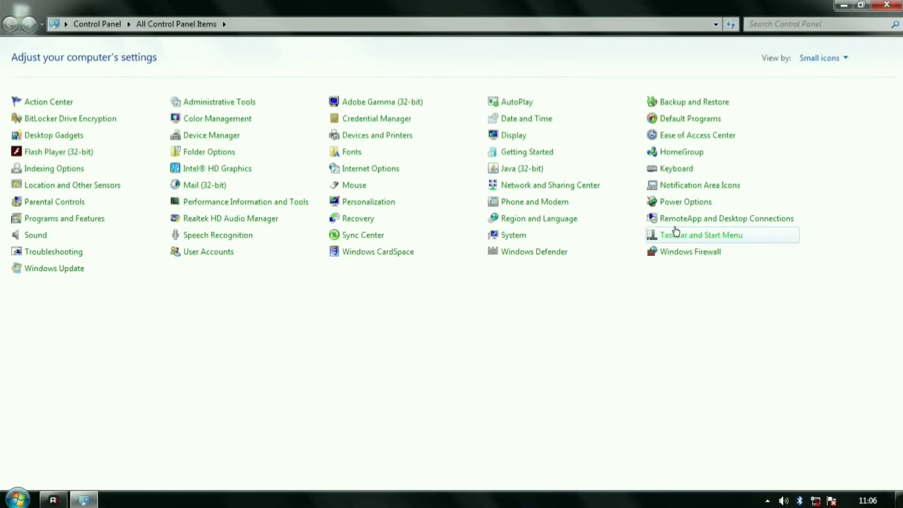
click(278, 239)
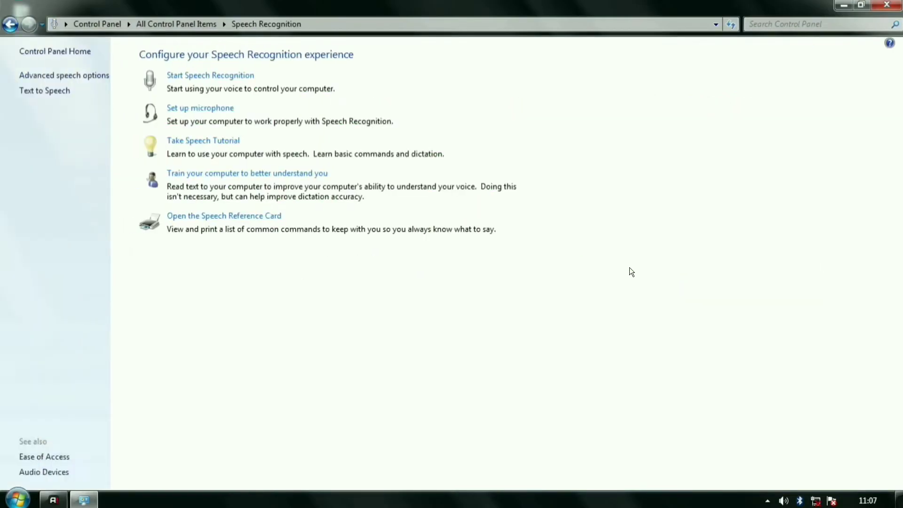
click(206, 76)
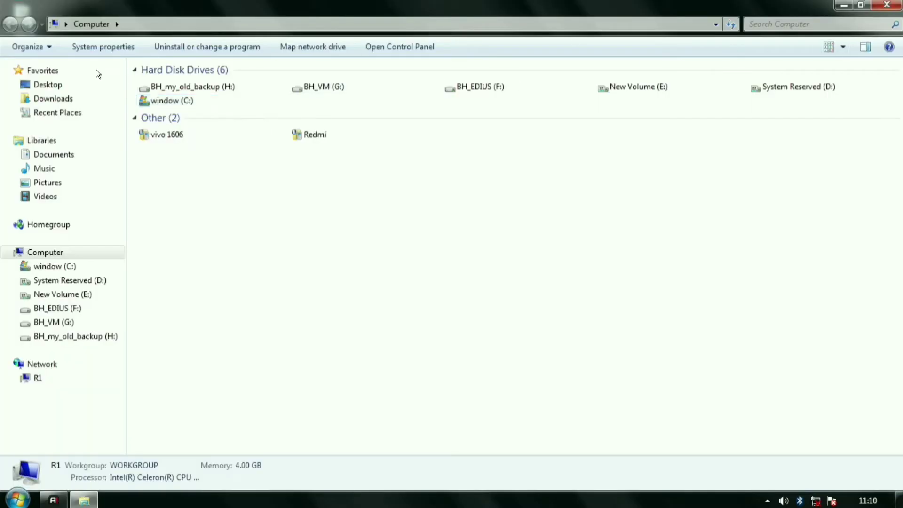
Step: Browse to C:\Windows\System32 and jump to the ctfmon application
double_click(153, 99)
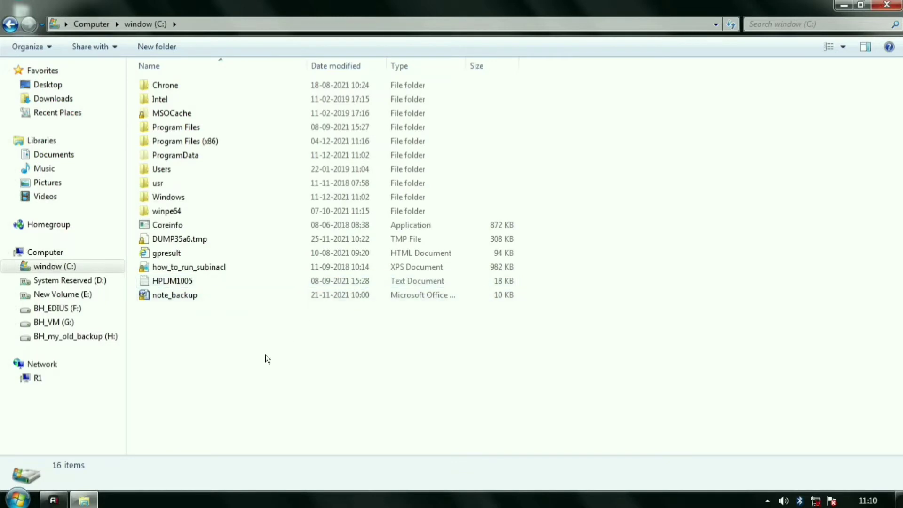
double_click(184, 196)
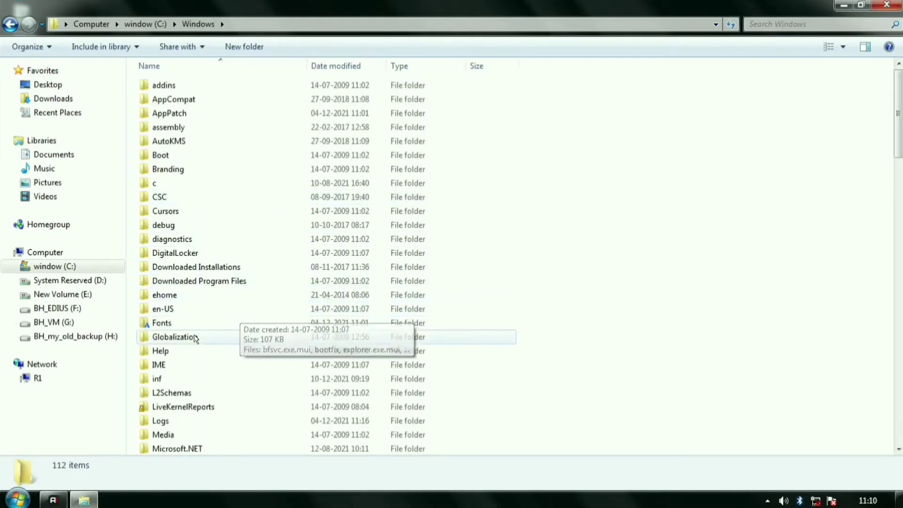
scroll(182, 369, down, 2)
scroll(173, 383, down, 2)
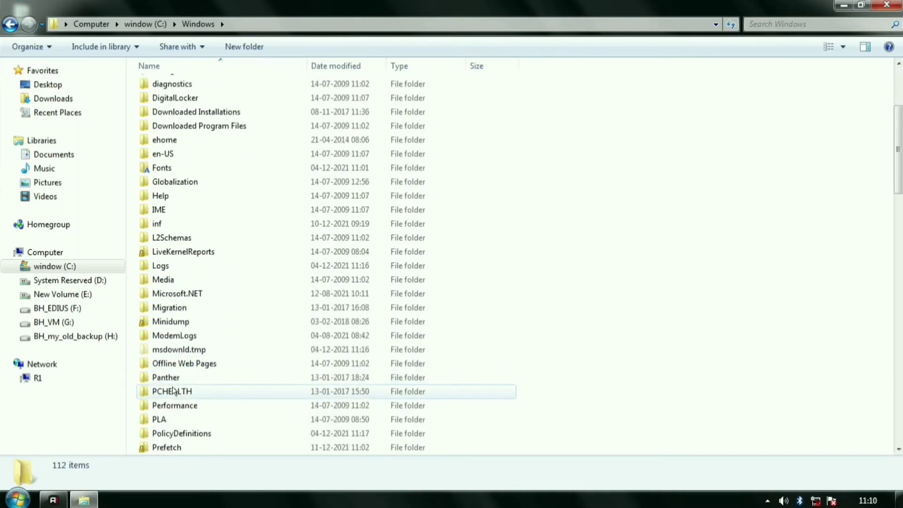
text(system)
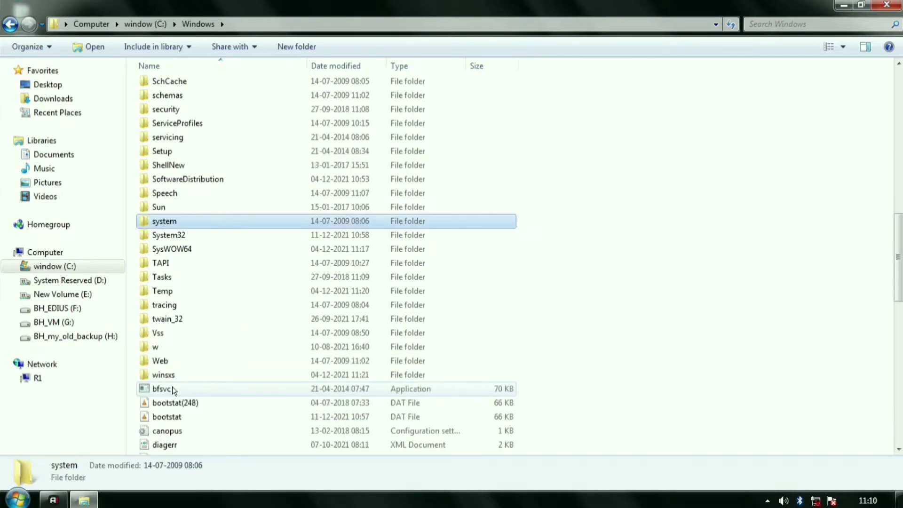
text(32)
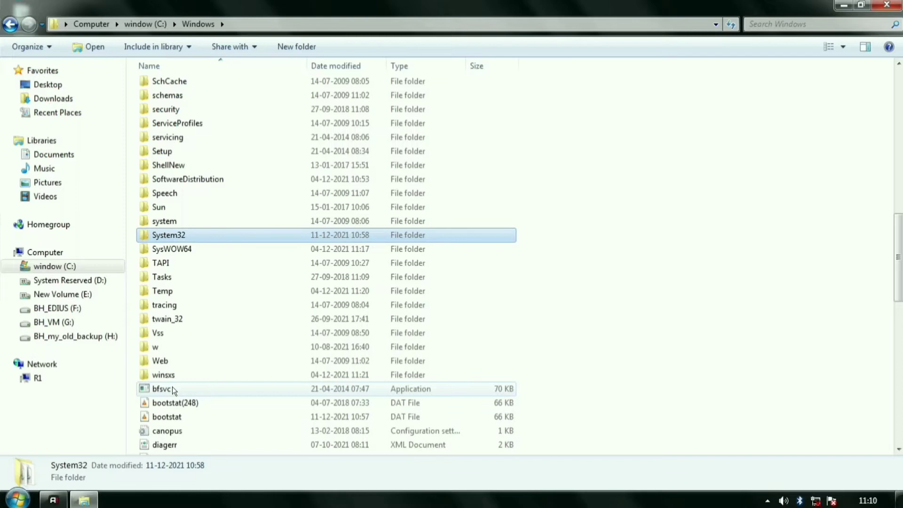
key(Return)
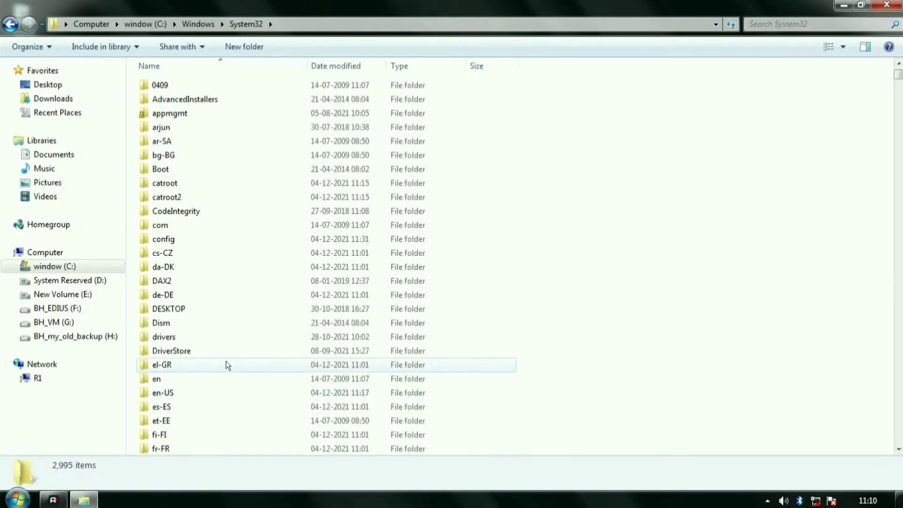
click(225, 361)
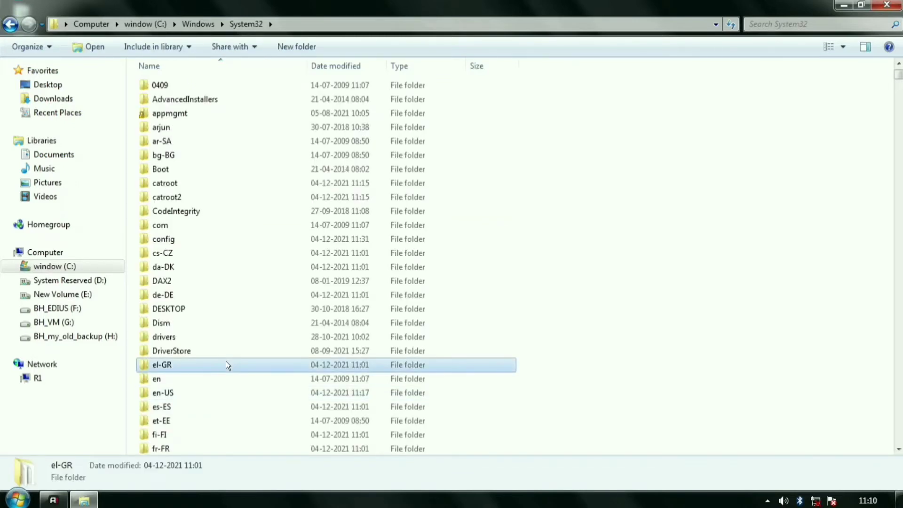
text(ct)
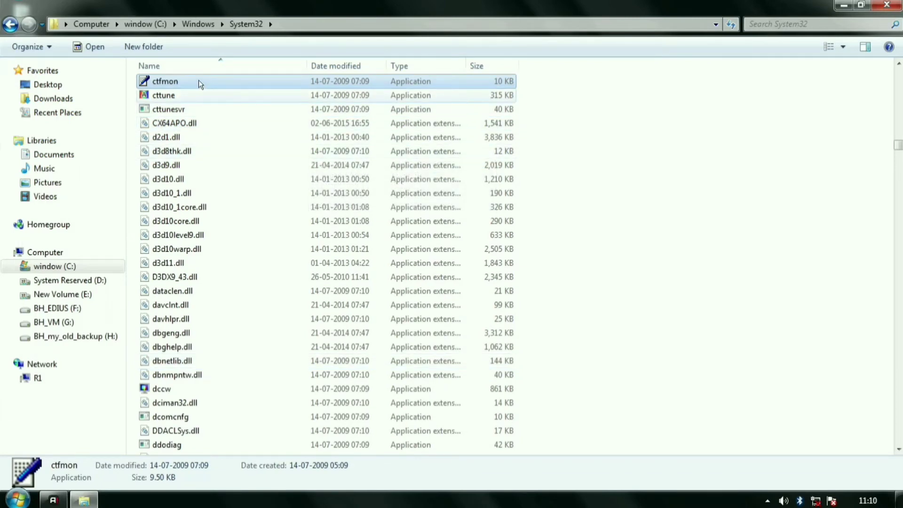
Step: Create a desktop shortcut to ctfmon via Send to, then close the System32 window
mouse_move(200, 84)
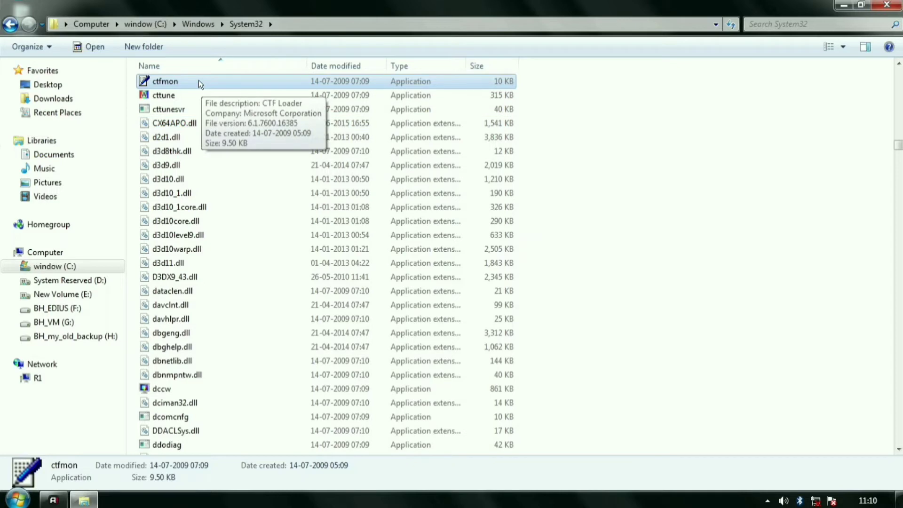
right_click(147, 83)
mouse_move(247, 241)
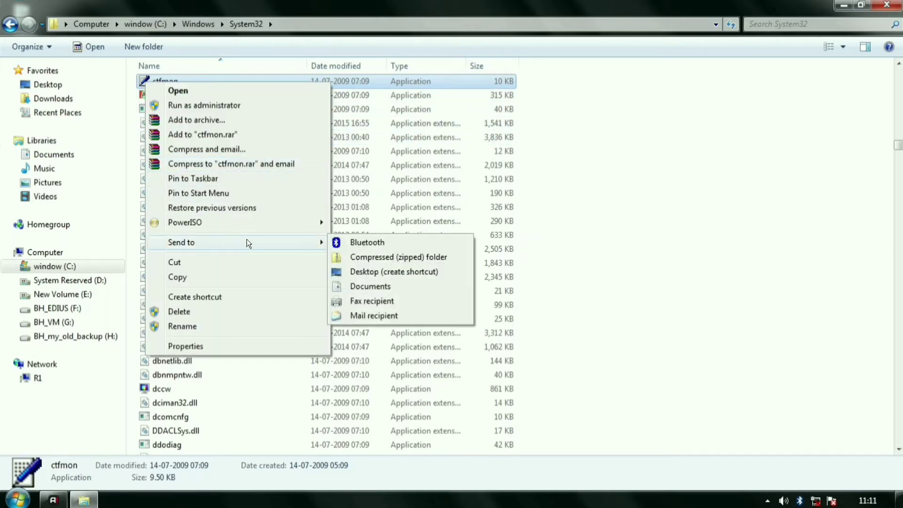
click(366, 272)
key(shift+F10)
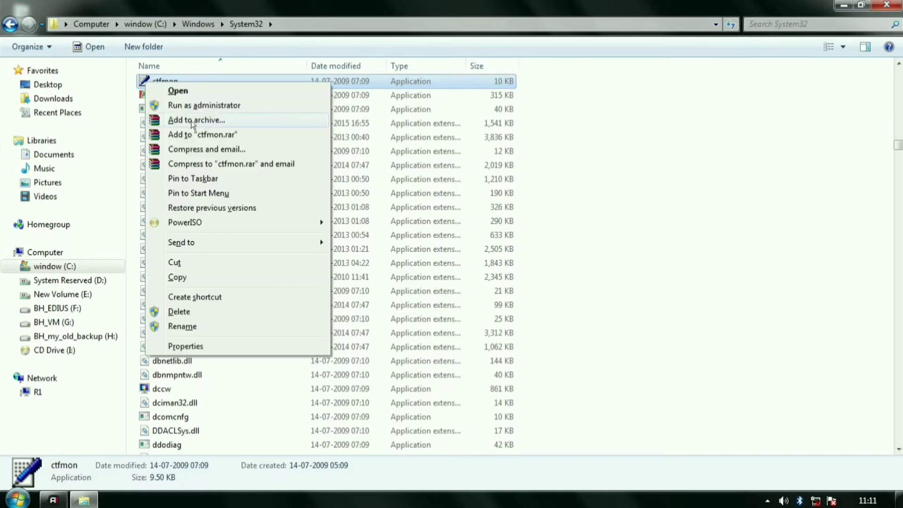
mouse_move(198, 244)
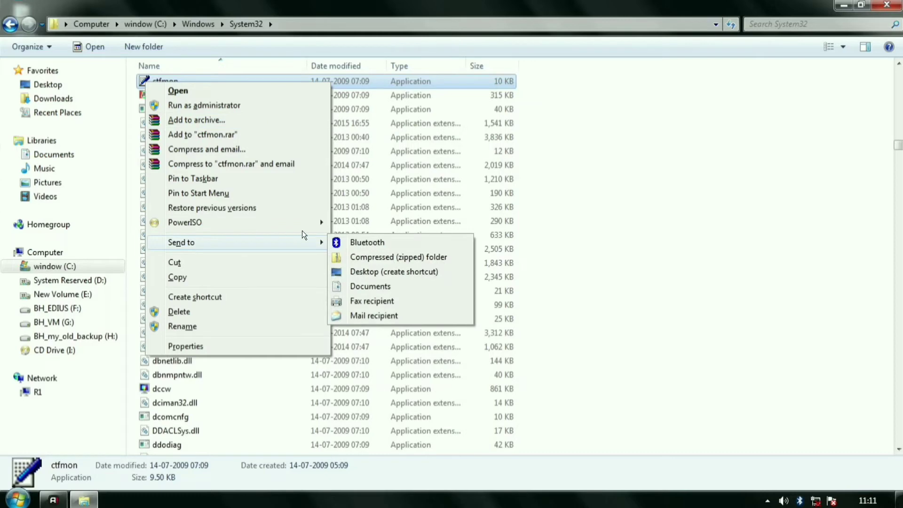
click(363, 270)
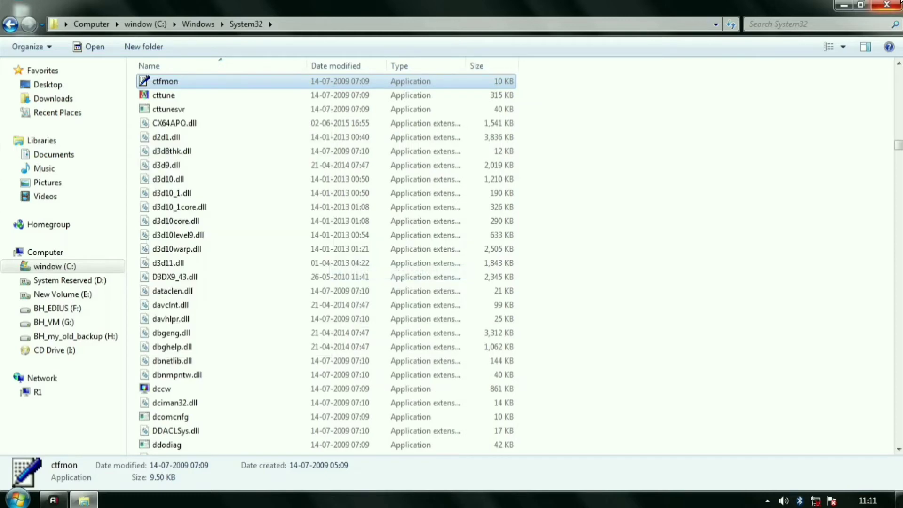
click(899, 3)
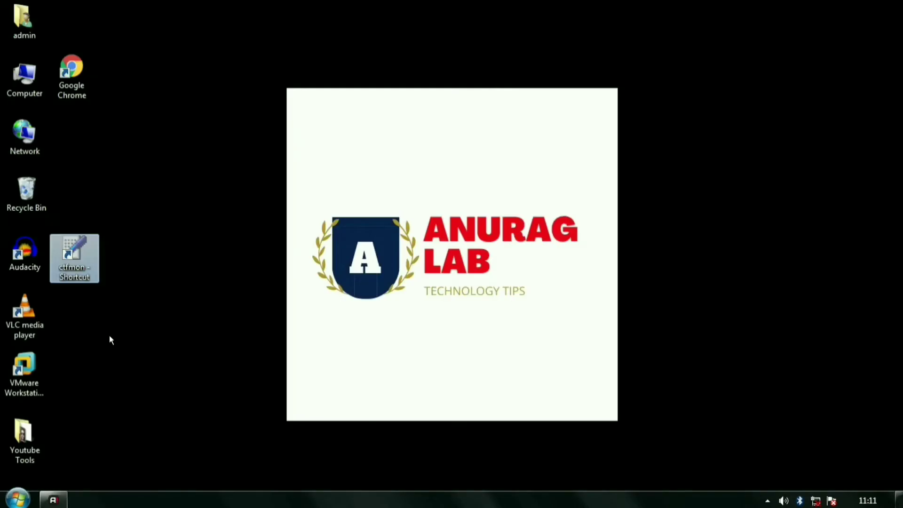
Step: Open the all-users Startup folder from All Programs and paste the ctfmon shortcut there
click(18, 496)
click(56, 444)
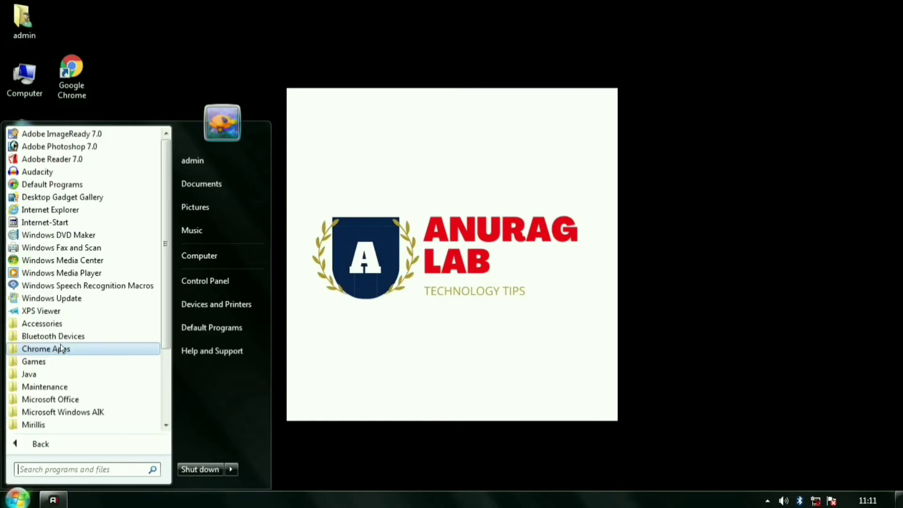
drag(162, 287, 163, 360)
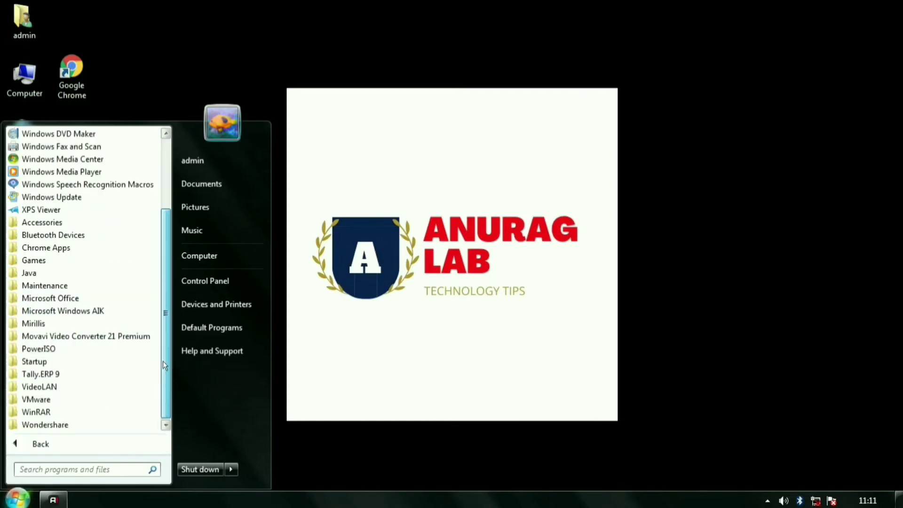
click(53, 358)
right_click(53, 357)
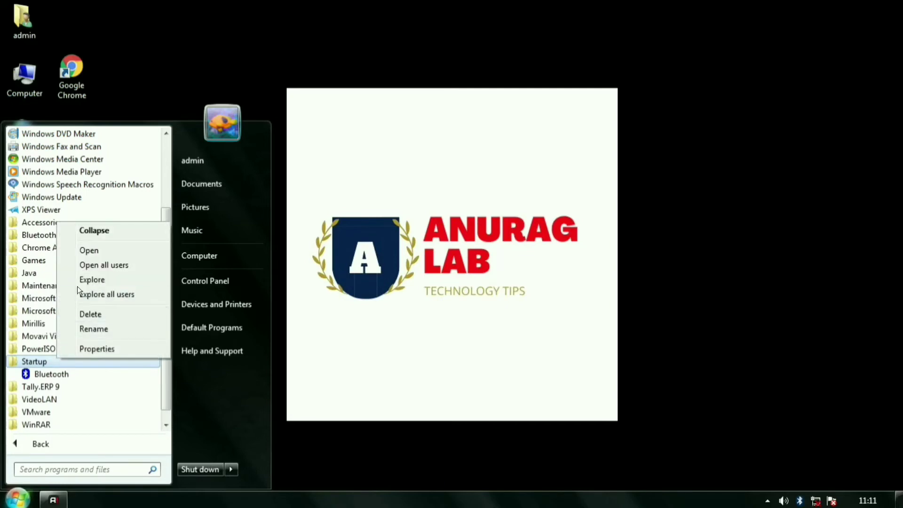
click(85, 261)
right_click(225, 184)
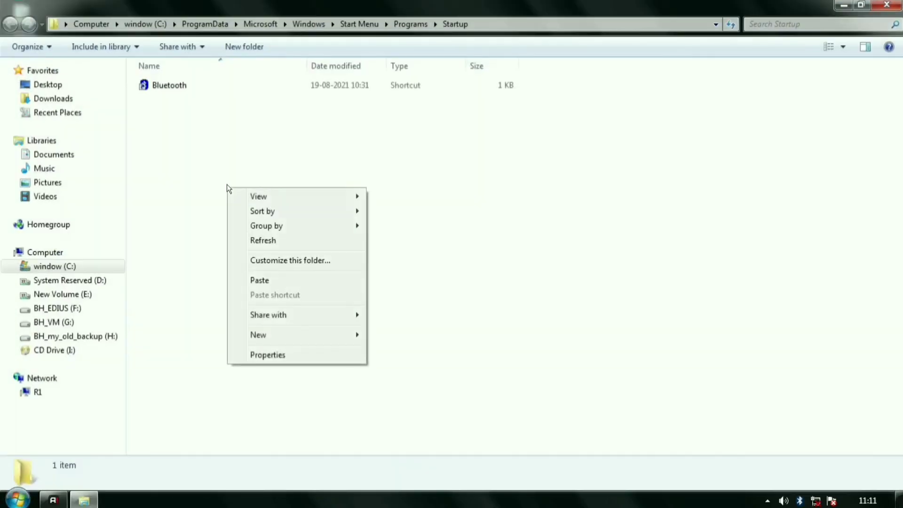
click(254, 279)
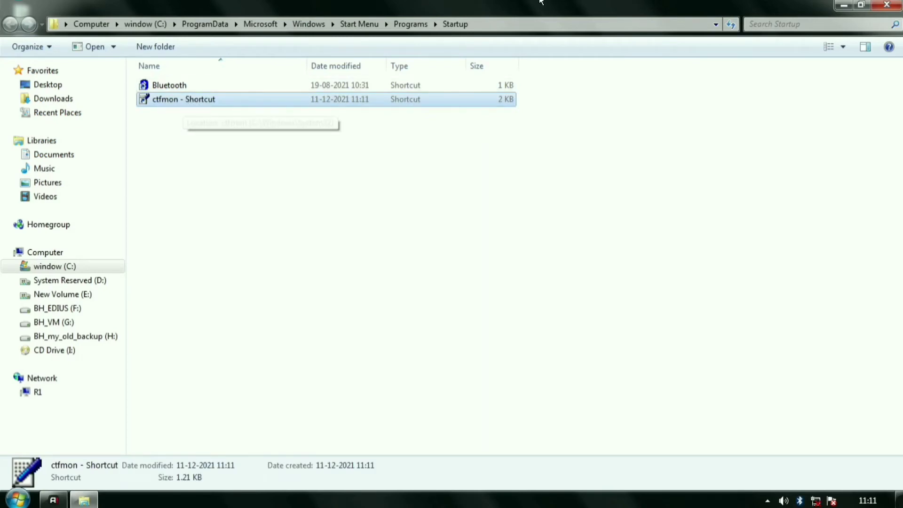
Step: Close the Startup folder window and restart Windows from the Start menu
key(super+Down)
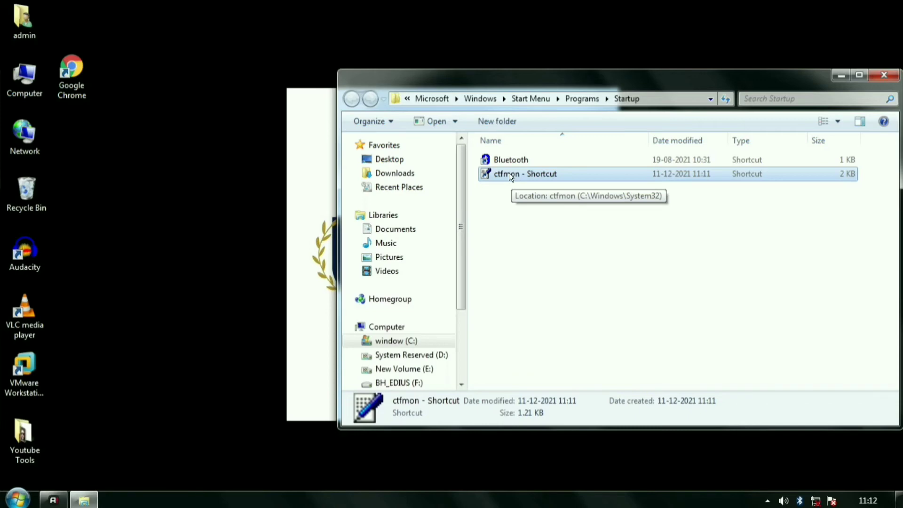
click(495, 201)
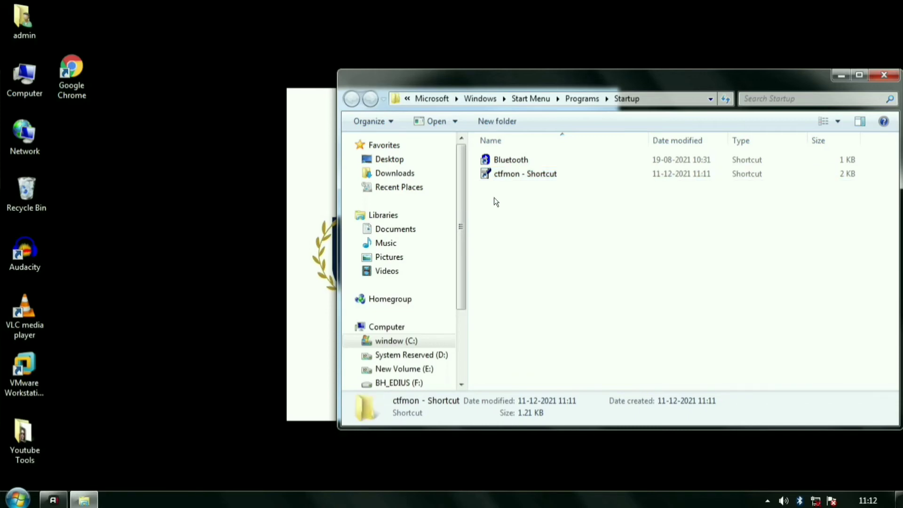
click(886, 75)
click(17, 499)
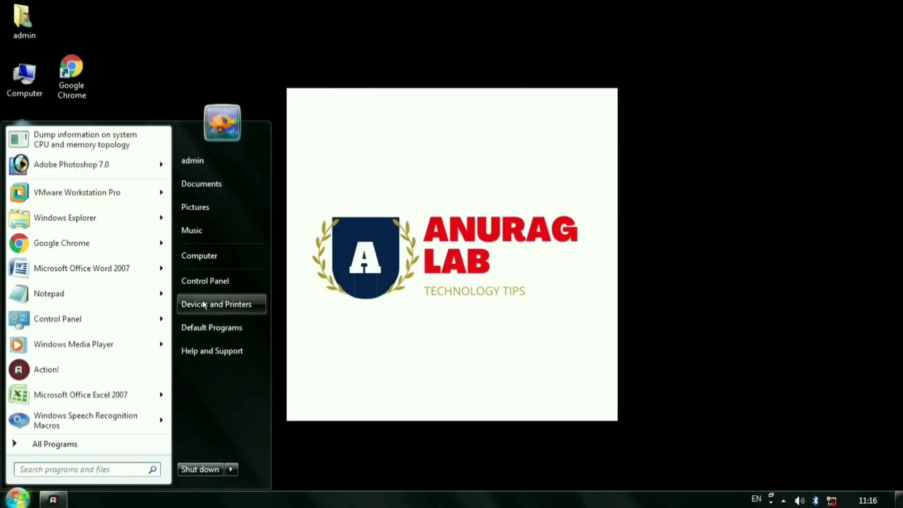
Step: Start Speech Recognition from Control Panel again; it now launches in Sleeping state
click(206, 280)
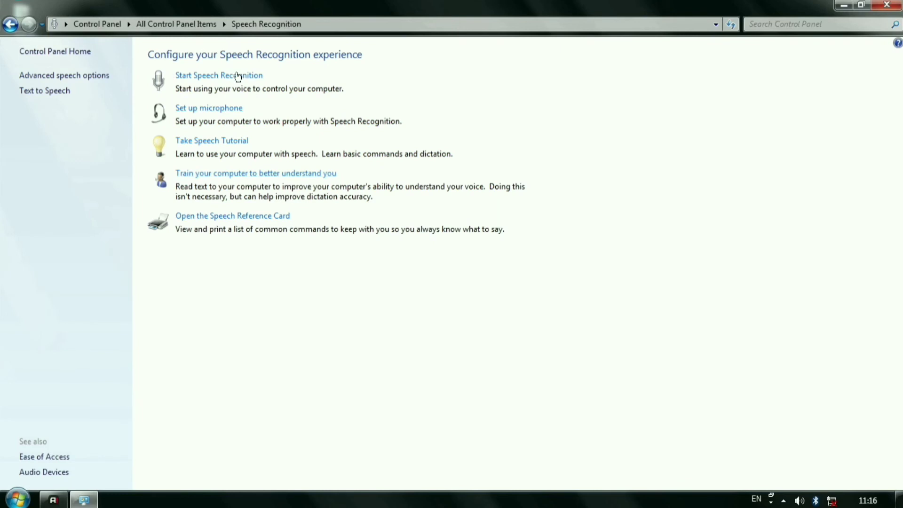
click(236, 76)
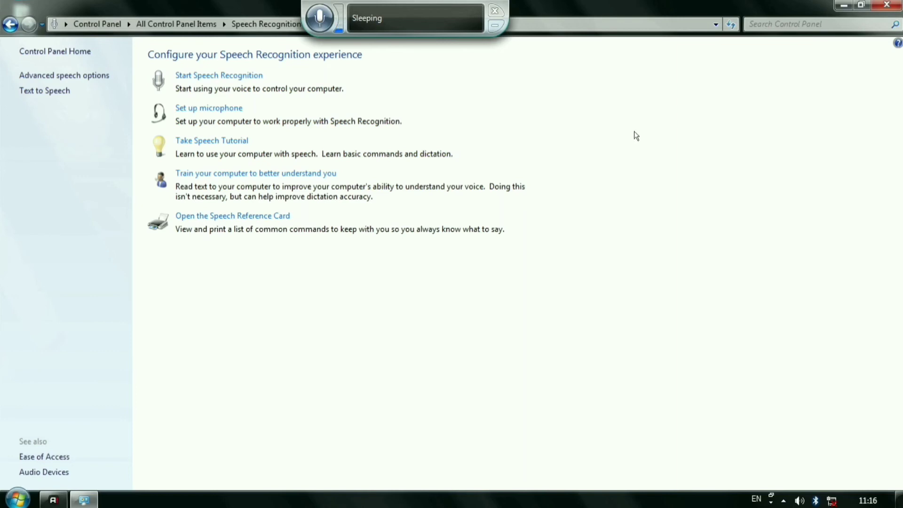
Step: Close the Control Panel Speech Recognition window, leaving the speech bar running
click(886, 4)
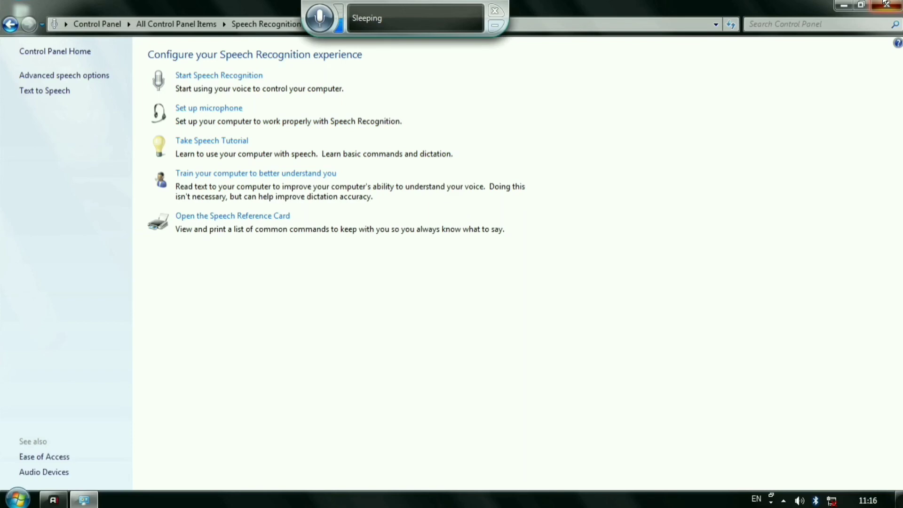